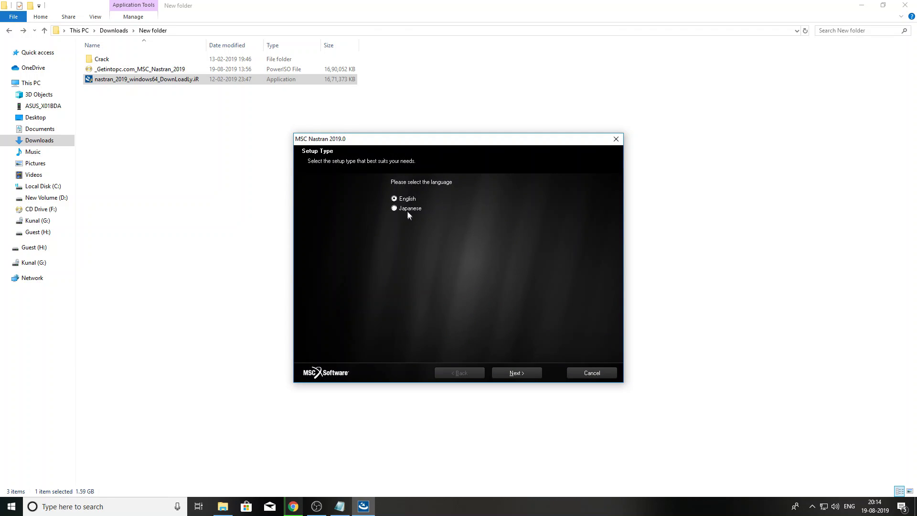
Set the MSC Nastran setup language to English, accept the terms and keep the default customer information for all users
click(511, 375)
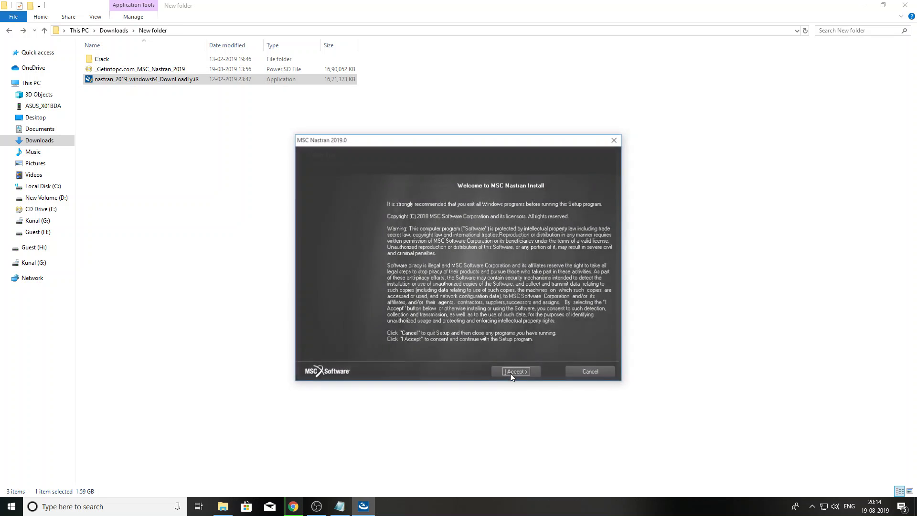
click(528, 375)
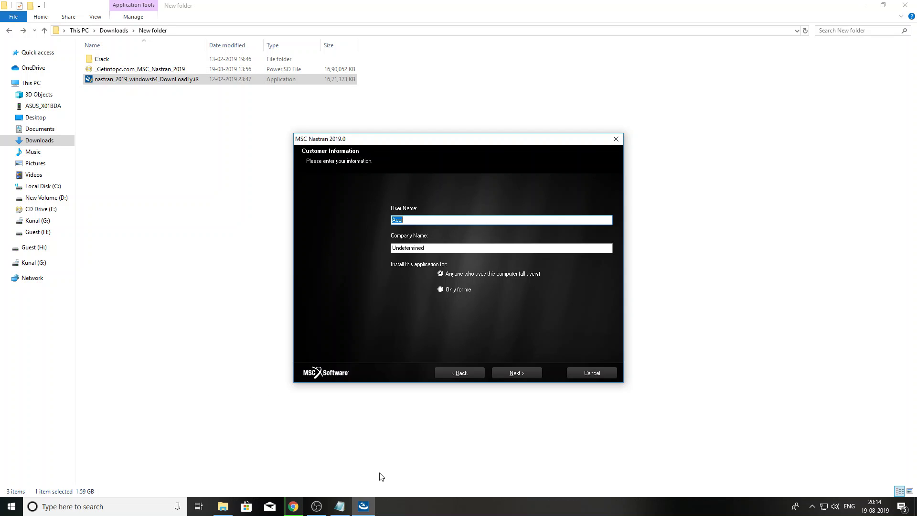
click(338, 506)
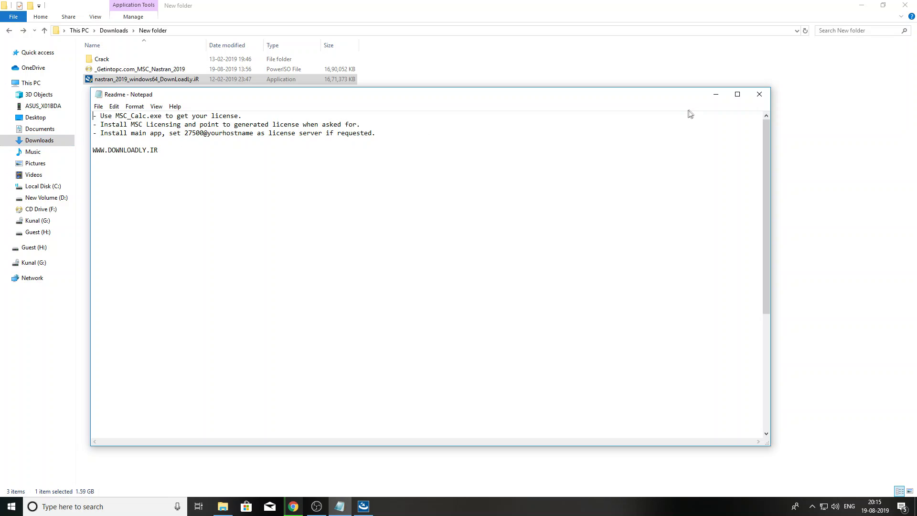
click(714, 96)
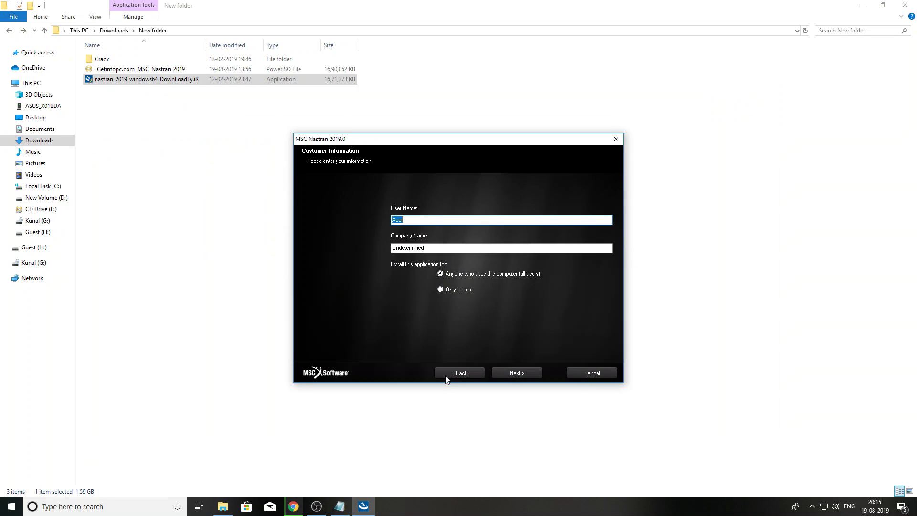
click(508, 372)
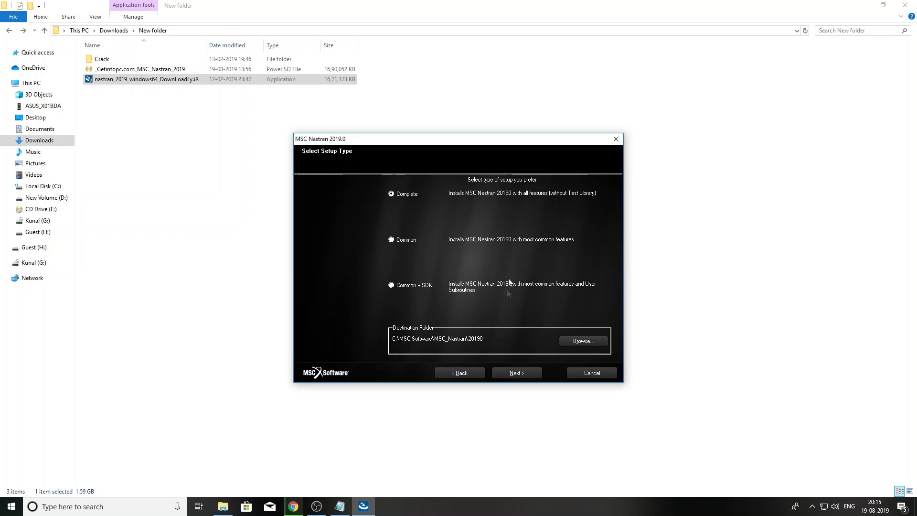
Keep the Complete setup type in C:\MSC.Software\MSC_Nastran\20190, review the summary and start copying the files
click(506, 375)
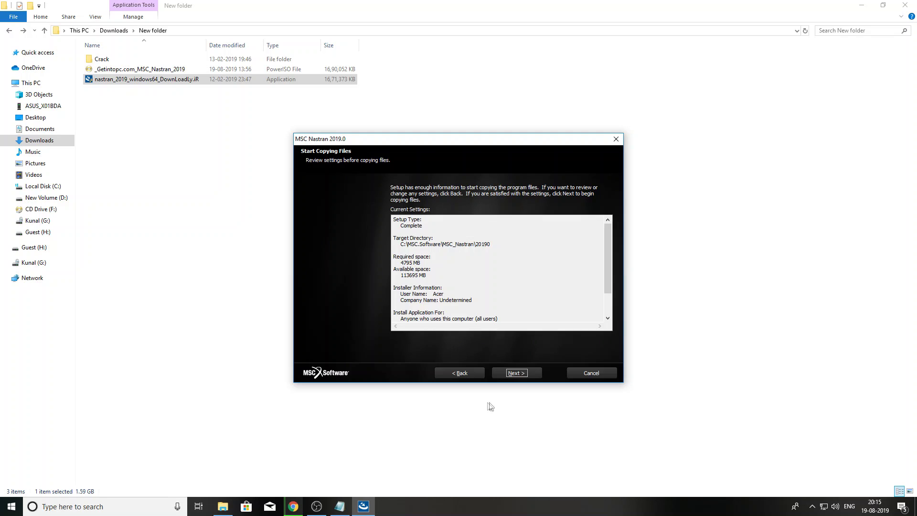
scroll(461, 293, down, 2)
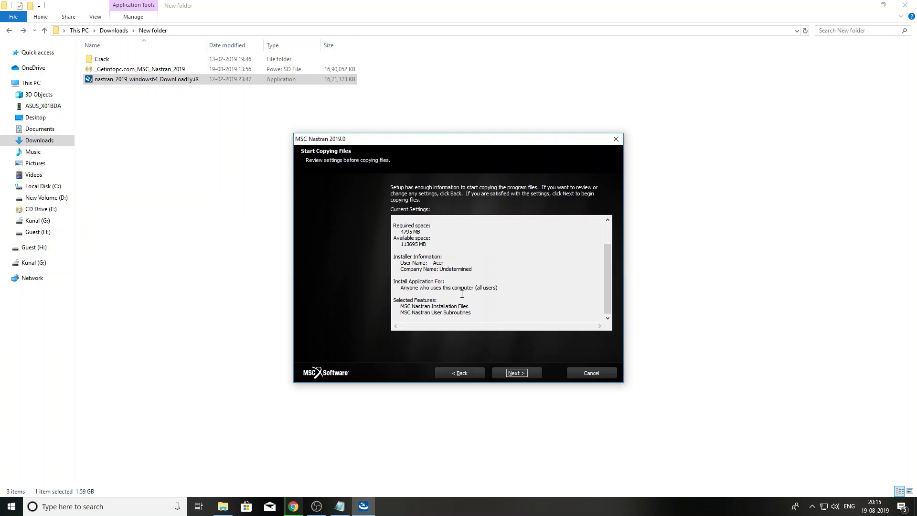
click(521, 373)
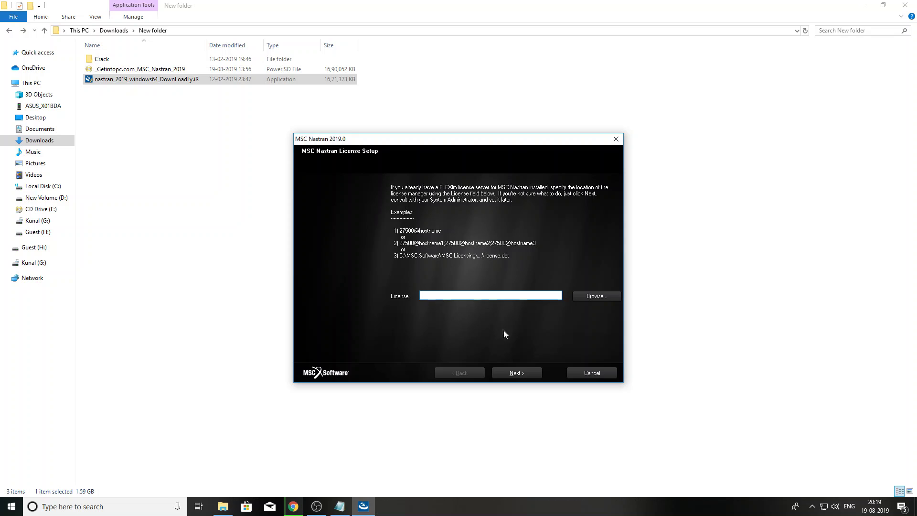
Leave the license field empty and accept scratch directory C:\SCRATCH, automatic database saving No, memory size max and BUFFSIZE 32769
click(515, 373)
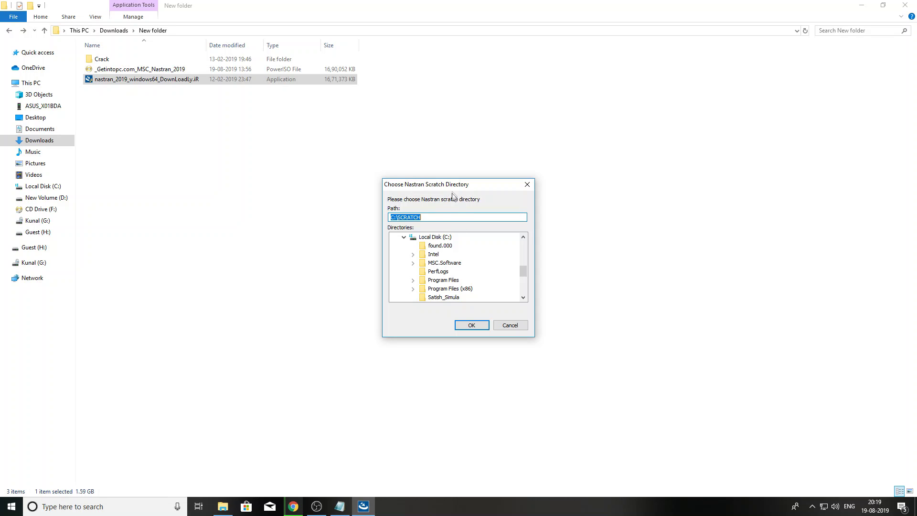
click(482, 327)
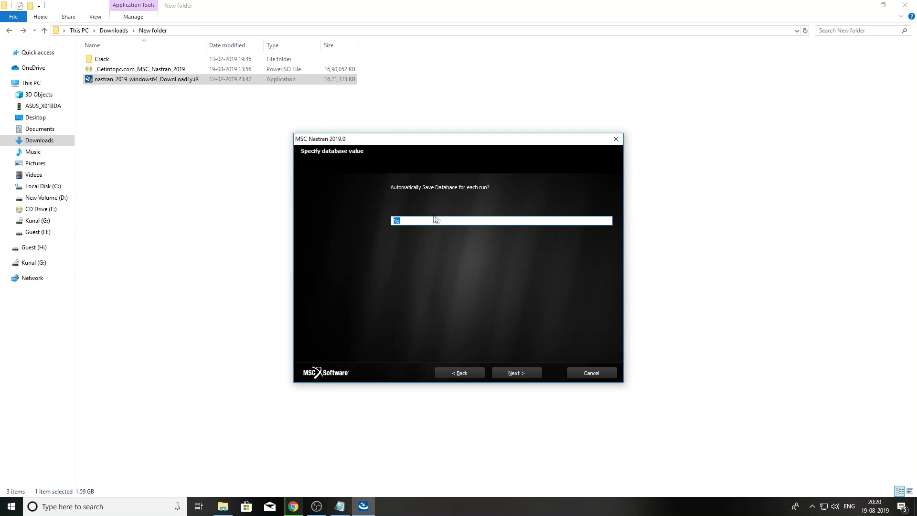
click(521, 373)
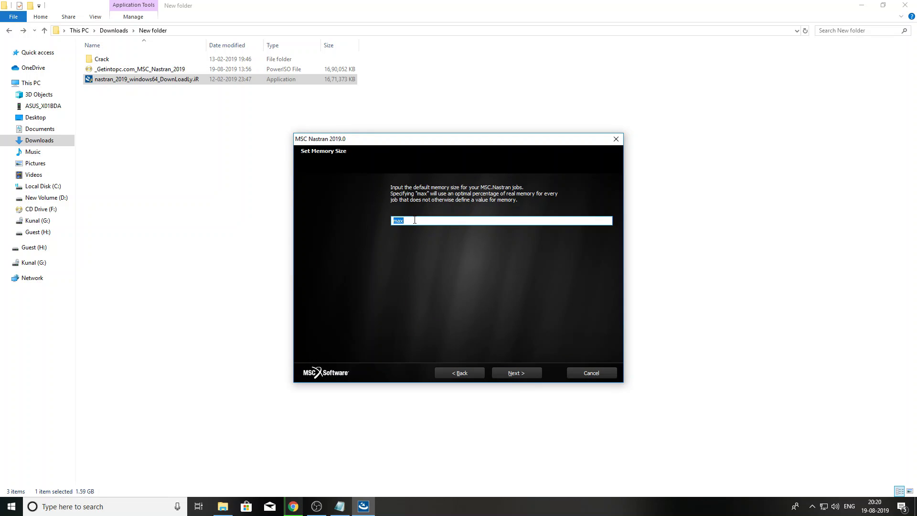
click(516, 373)
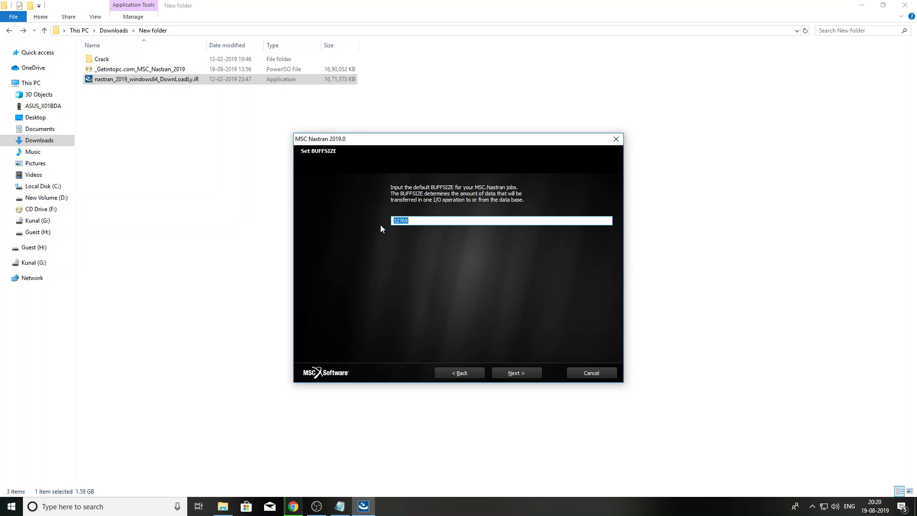
click(533, 370)
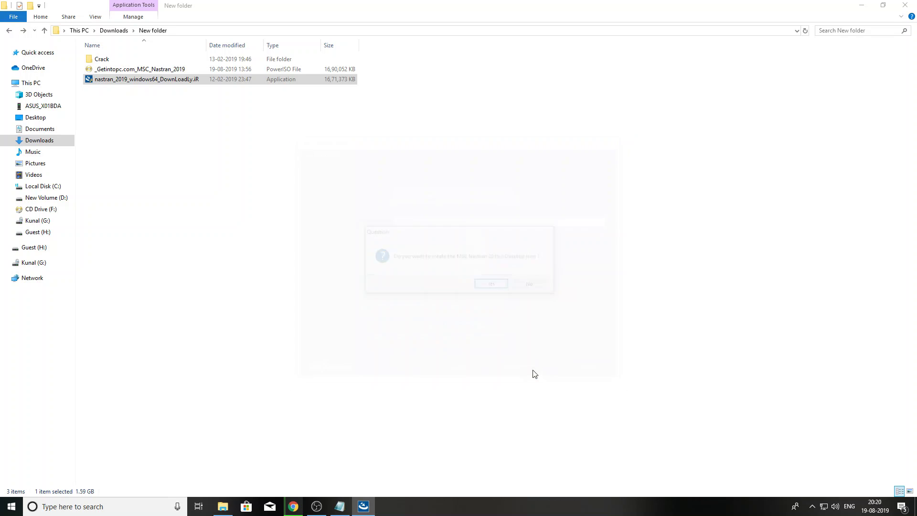
Agree to create the MSC Nastran desktop icon, dismiss the Software Development Kit notice and finish the setup without viewing the README
click(493, 285)
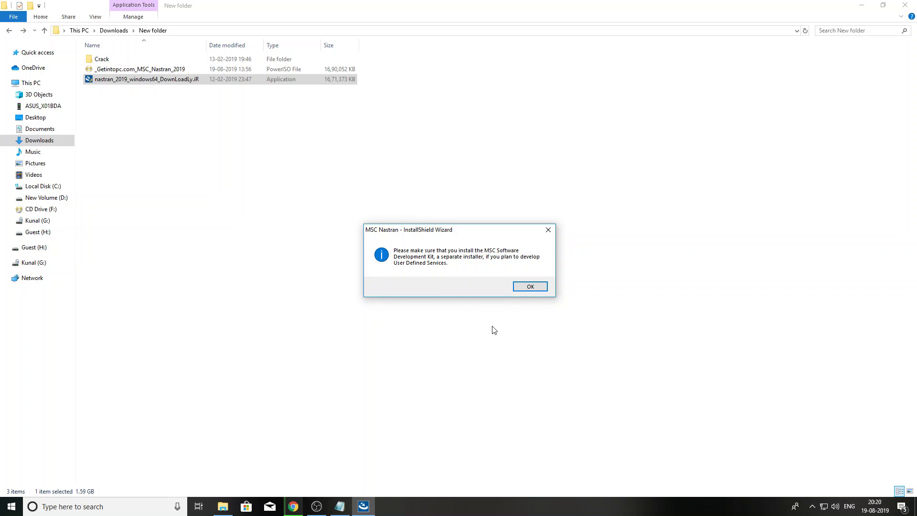
click(541, 289)
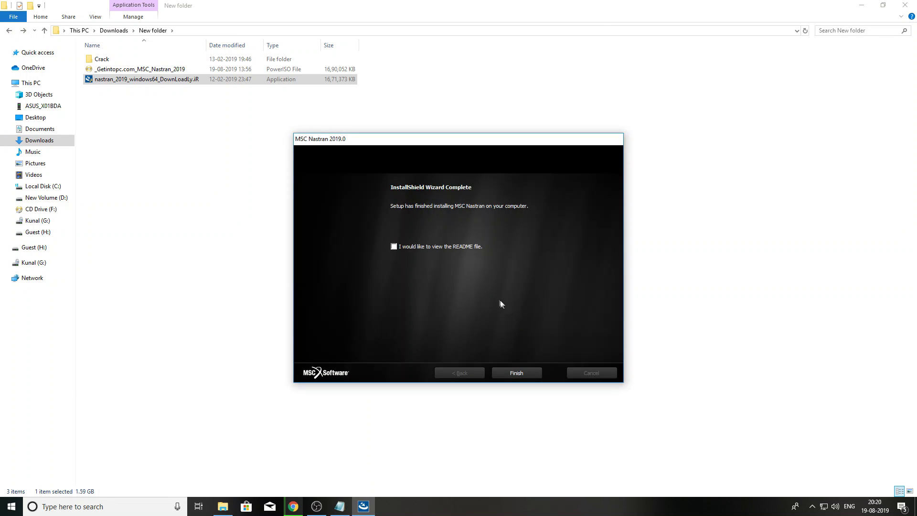
click(510, 373)
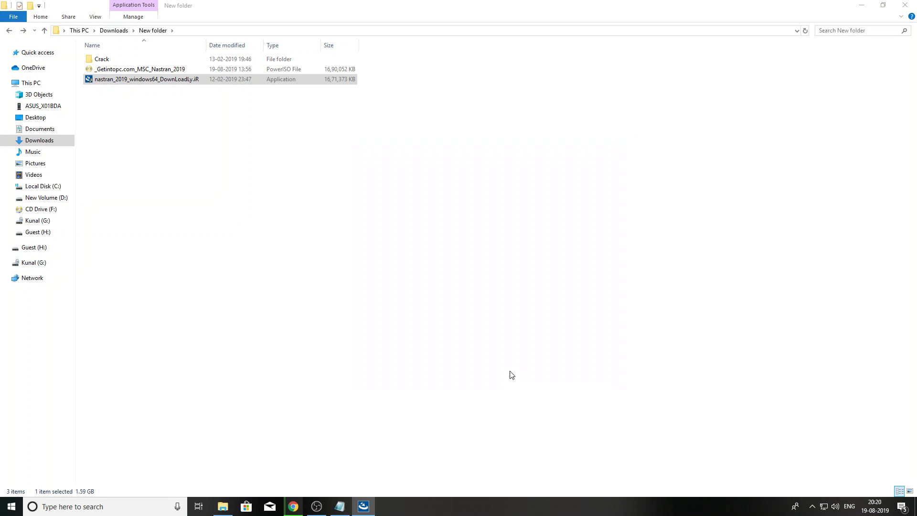
Check the desktop for the MSC Nastran shortcut and return to the installation files folder
click(255, 351)
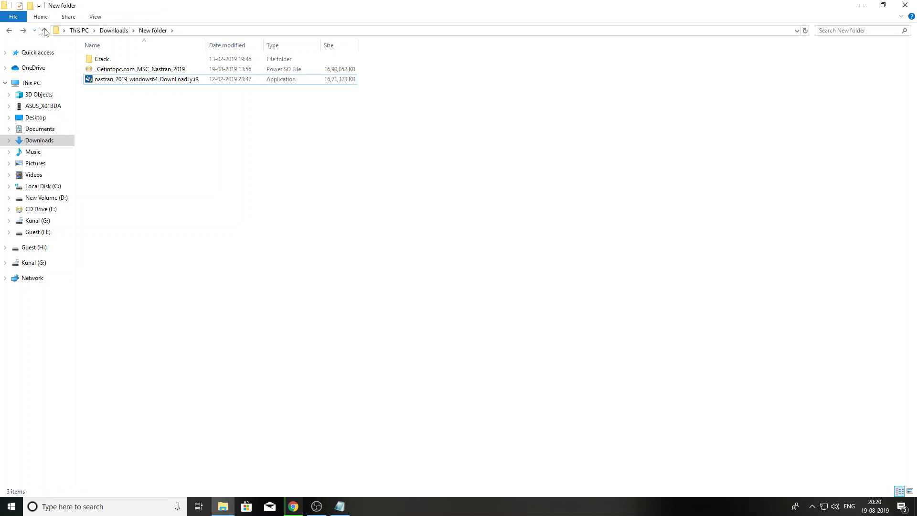
click(864, 5)
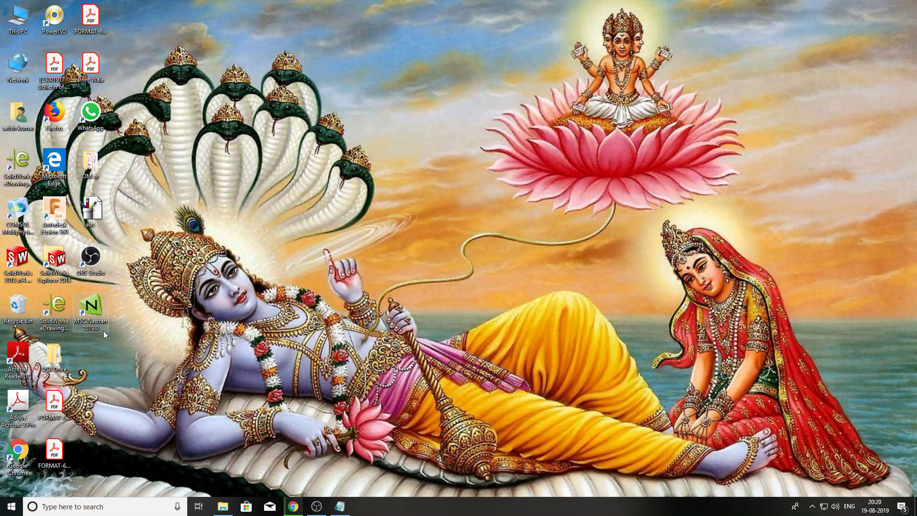
click(222, 506)
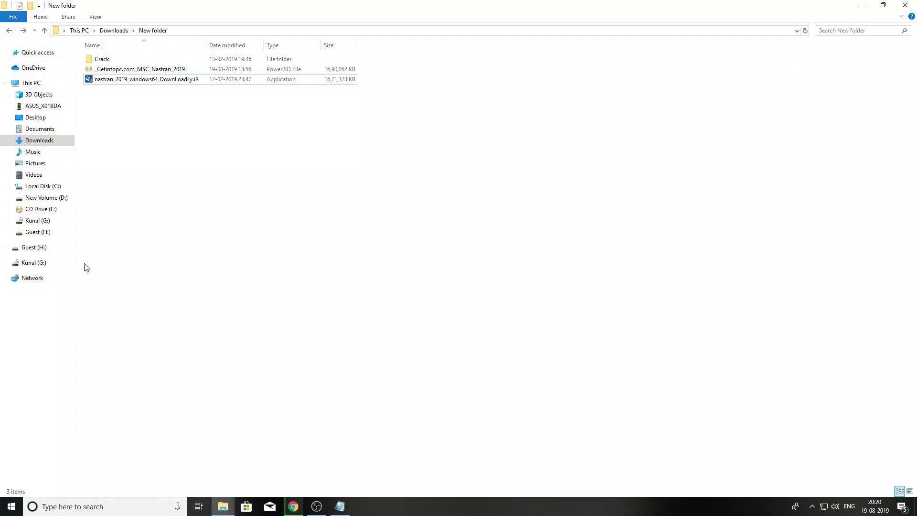
Open the Crack folder and read the instructions in its Readme file
double_click(106, 60)
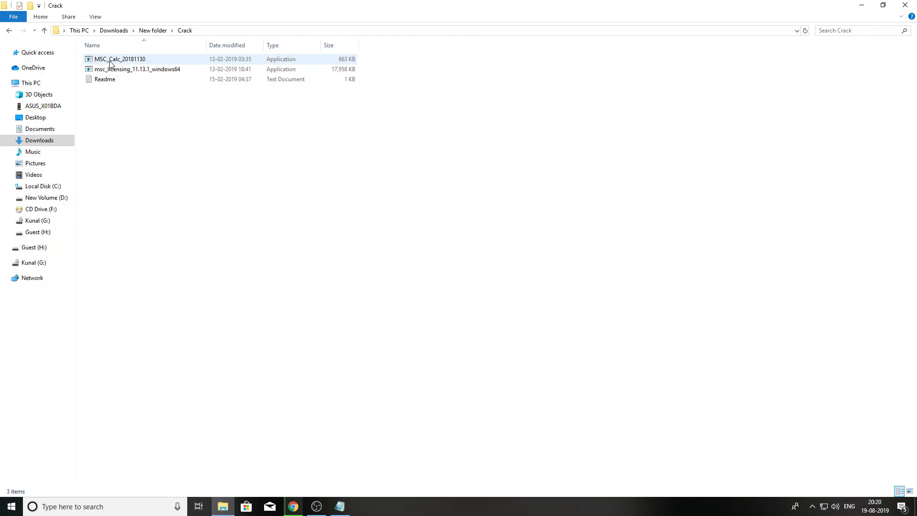
click(124, 82)
double_click(123, 82)
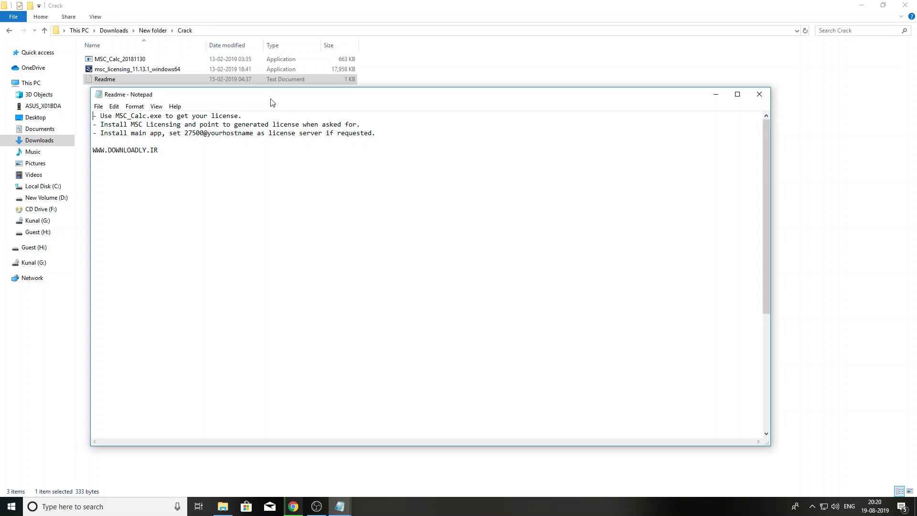
click(715, 94)
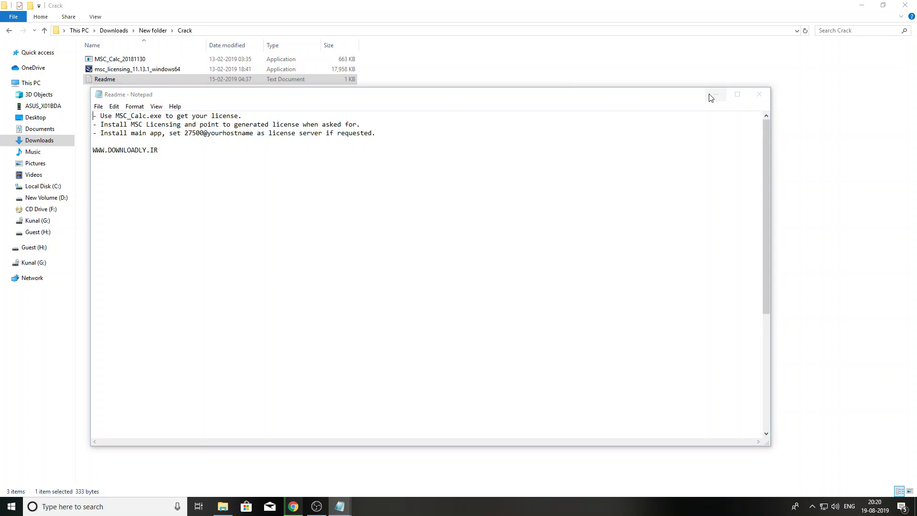
Run MSC_Calc_20181130 as administrator, answer Y to the current-host license question and close the console
click(115, 61)
right_click(115, 61)
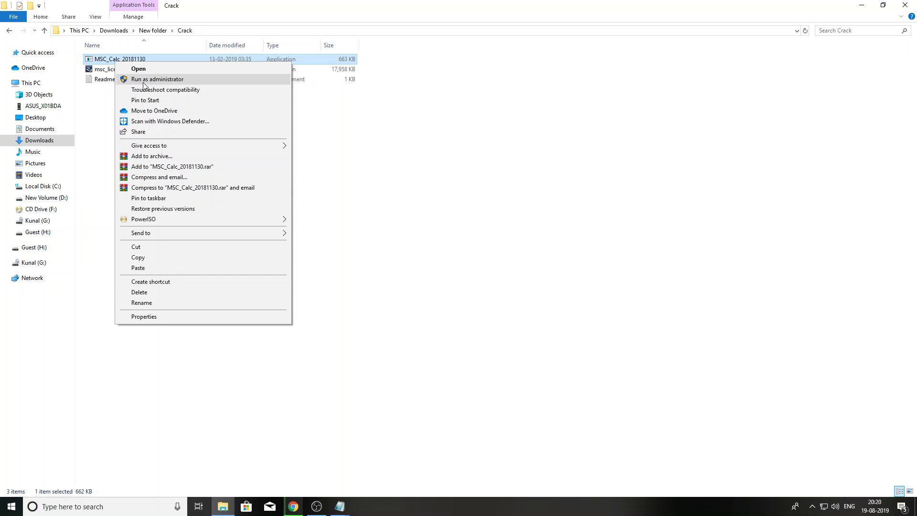
click(145, 83)
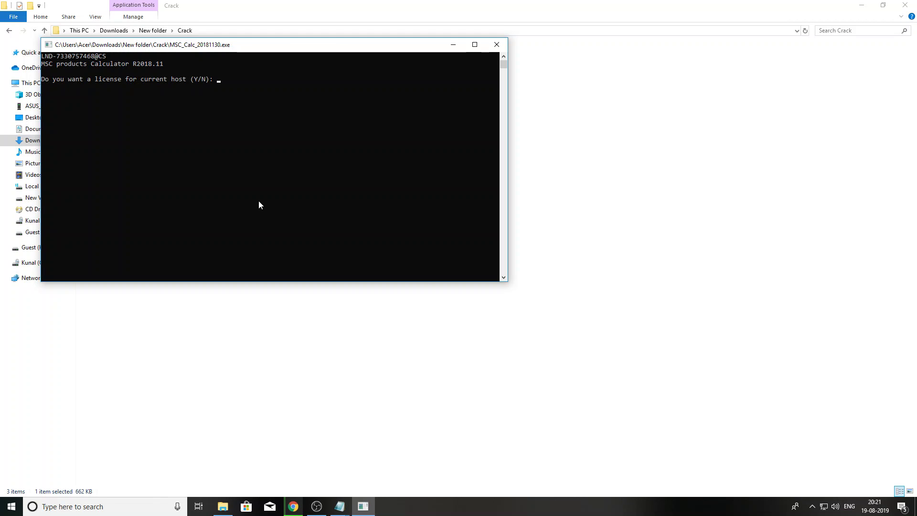
text(Y)
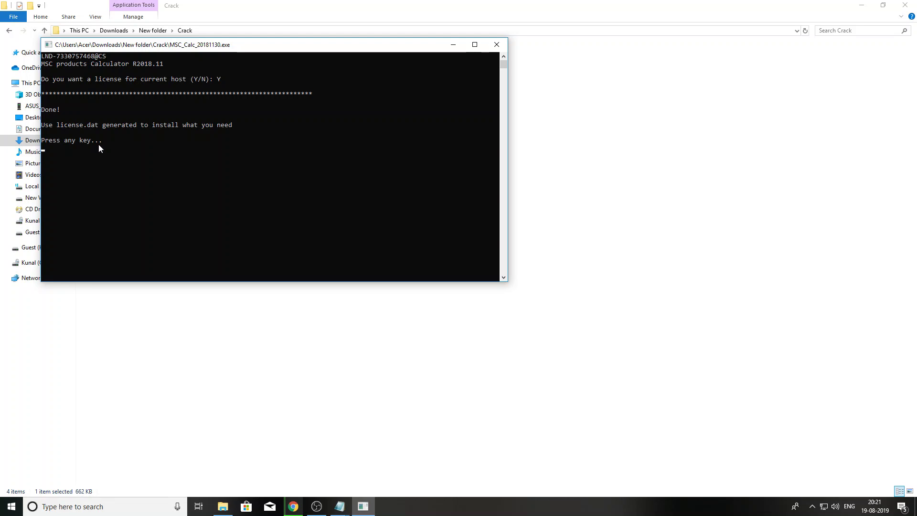
key(Return)
click(120, 165)
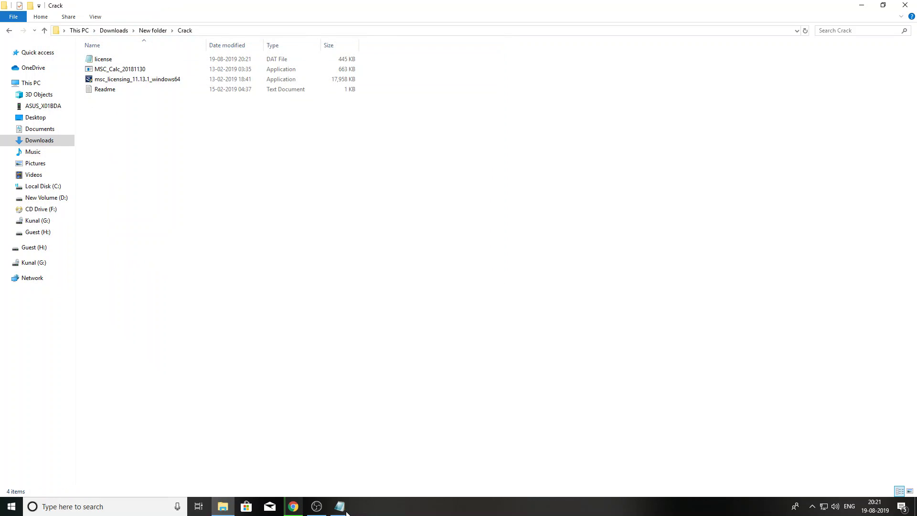
Read the Readme line about installing MSC Licensing and put the Readme away again
click(358, 483)
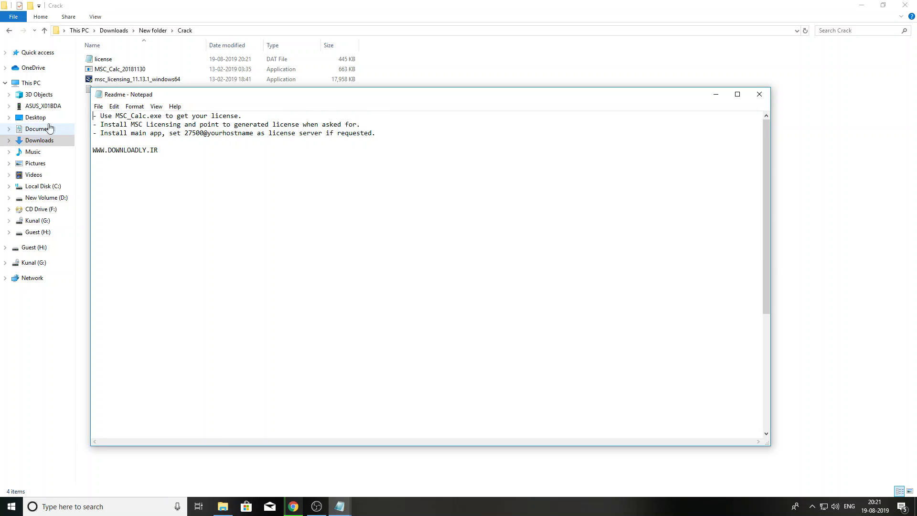
drag(101, 124, 389, 126)
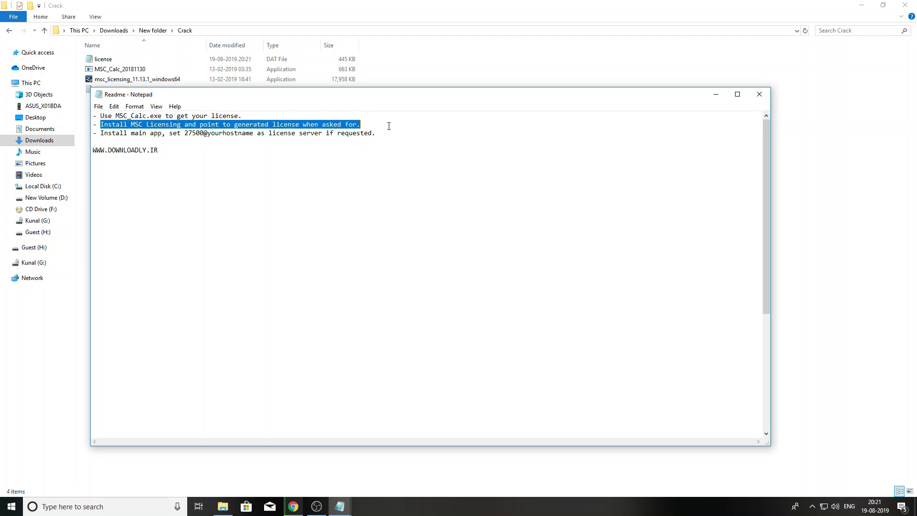
click(453, 149)
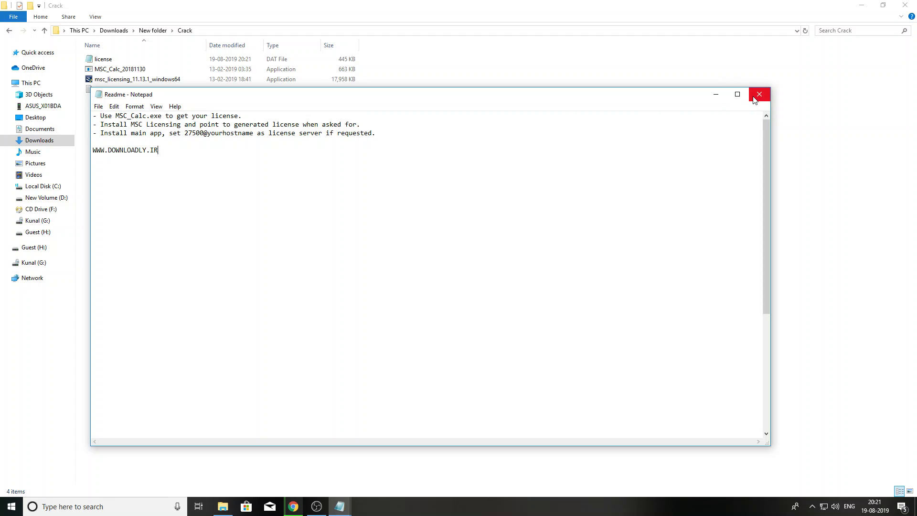
click(716, 95)
Launch the msc_licensing_11.13.1_windows64 installer and bring its setup window to the front
double_click(128, 82)
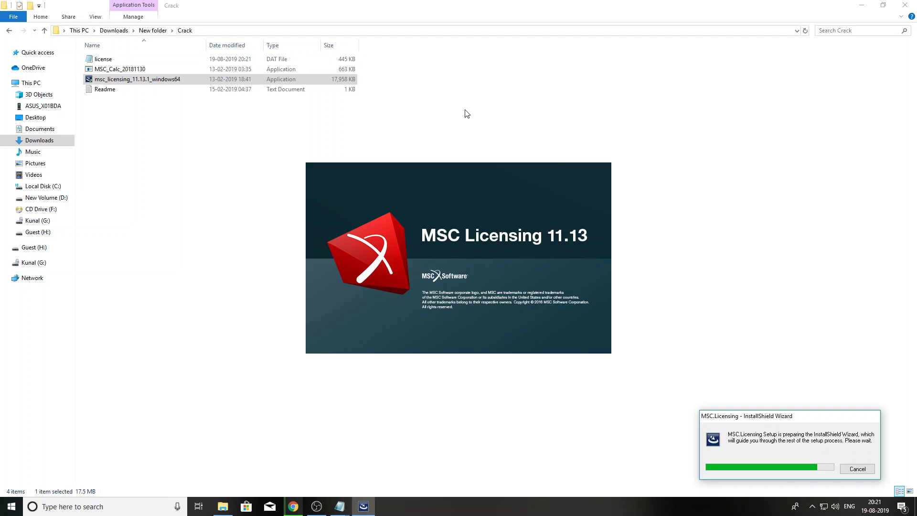
click(103, 59)
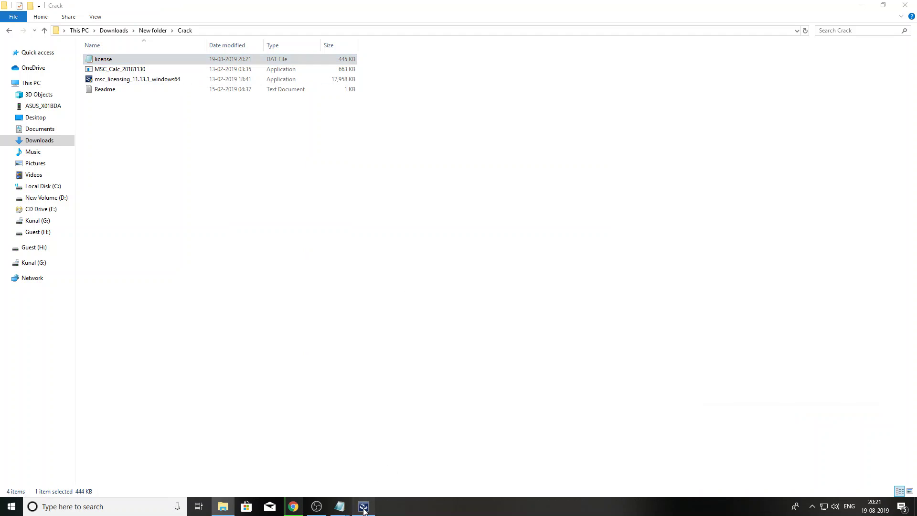
click(364, 506)
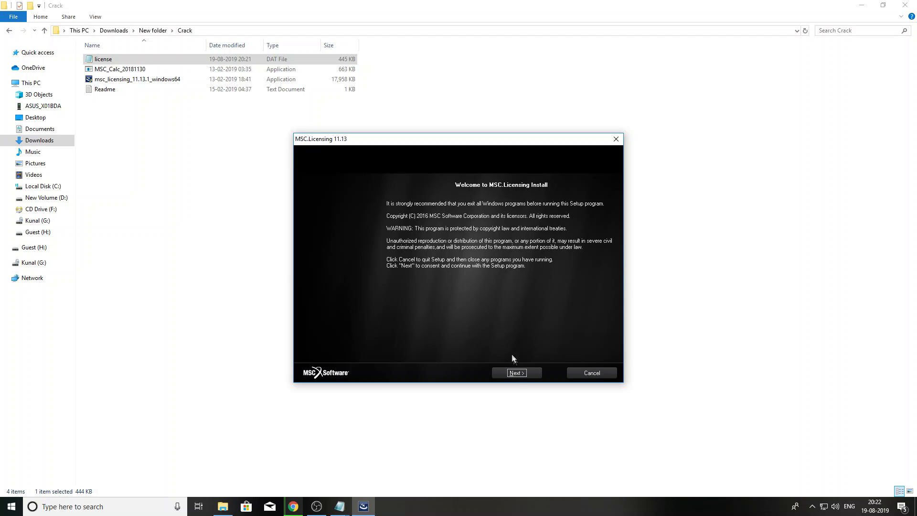
Proceed past the MSC.Licensing welcome and host information pages and choose Install MSC License Server Only
click(516, 373)
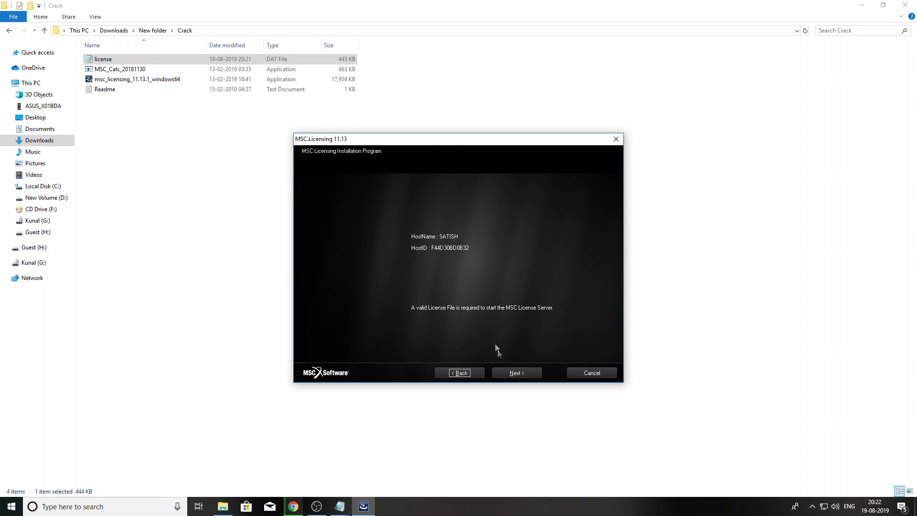
click(512, 372)
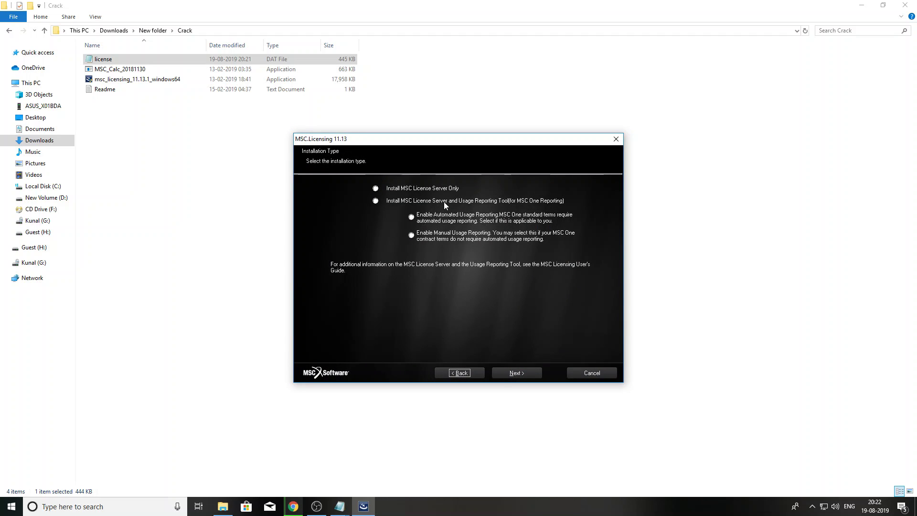
click(436, 189)
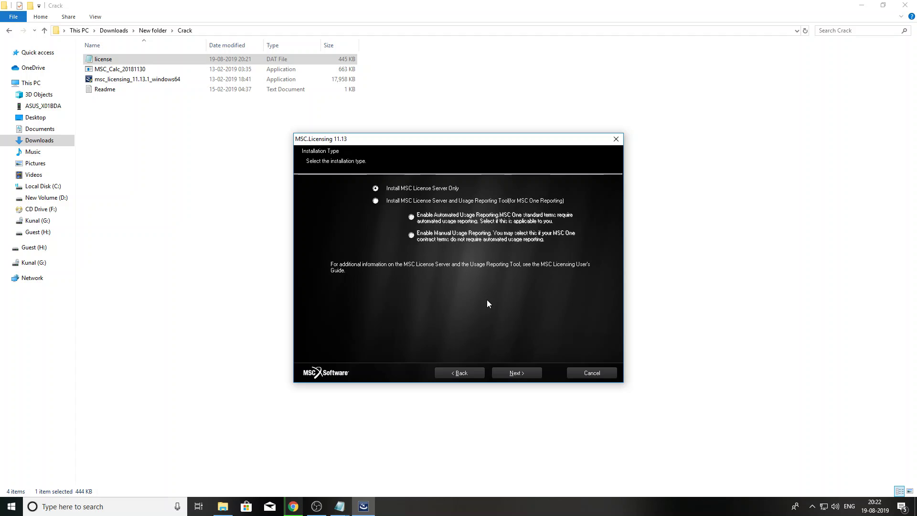
Accept the C:\MSC.Software\MSC.Licensing\11.13 destination folder and provide license.dat from Downloads\New folder\Crack as the license file
click(511, 373)
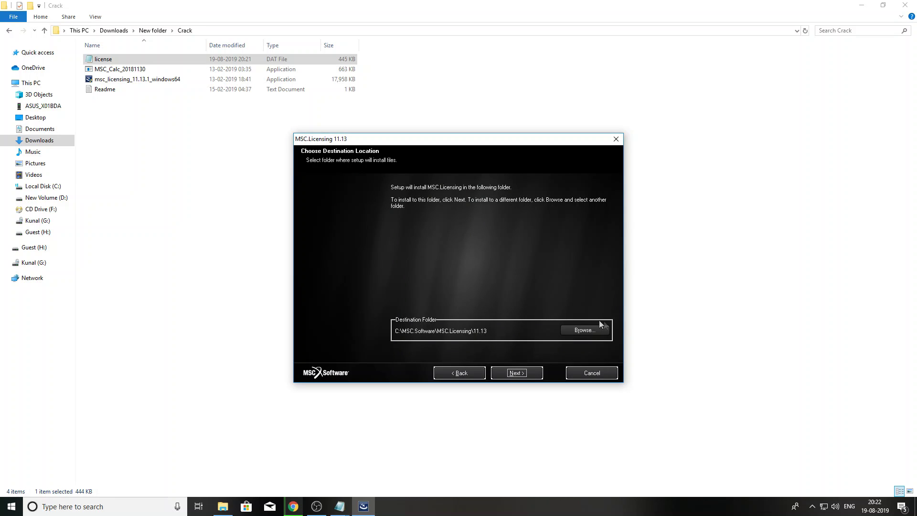
click(528, 374)
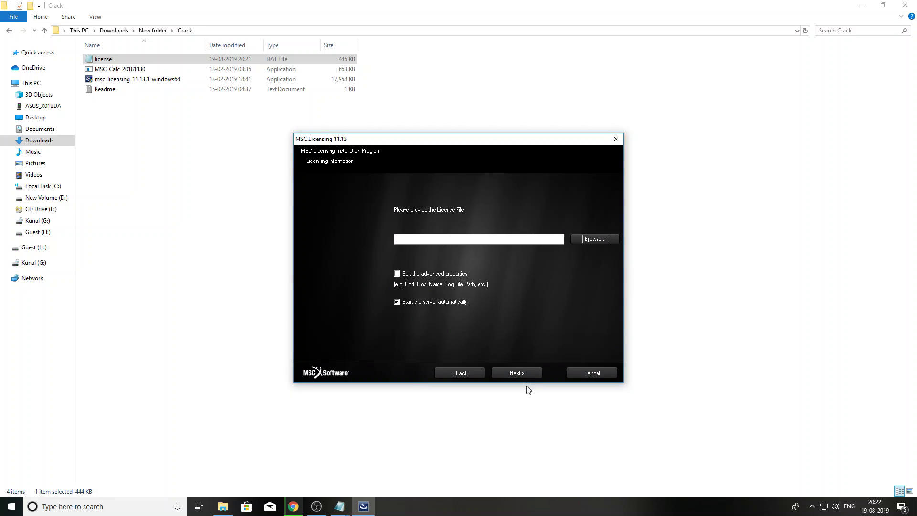
click(596, 239)
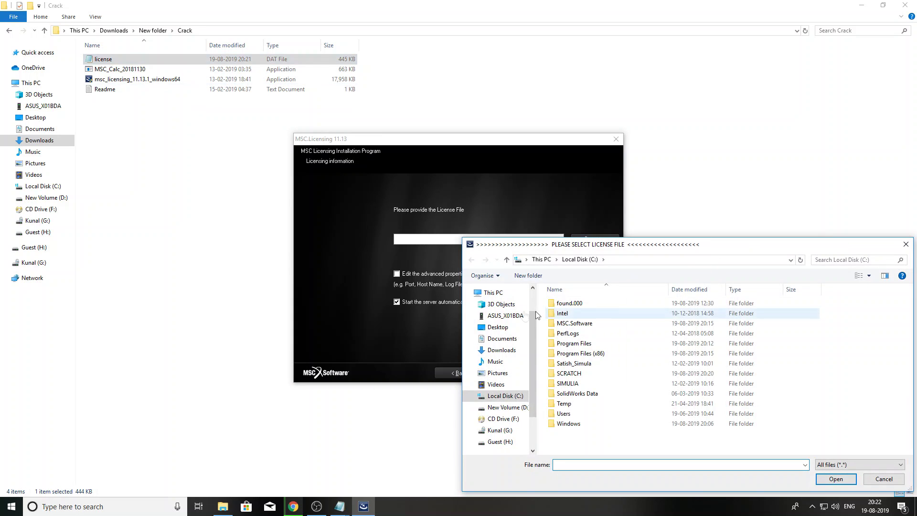
click(501, 352)
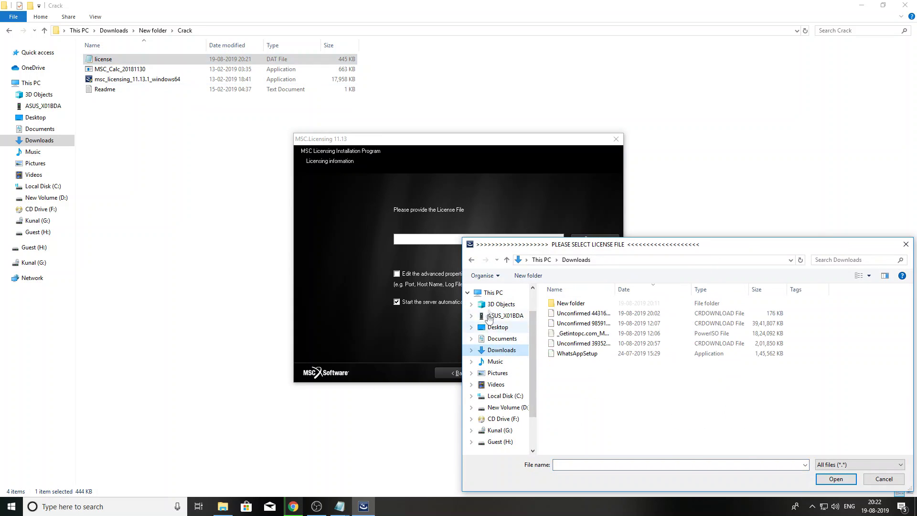
double_click(571, 303)
double_click(571, 302)
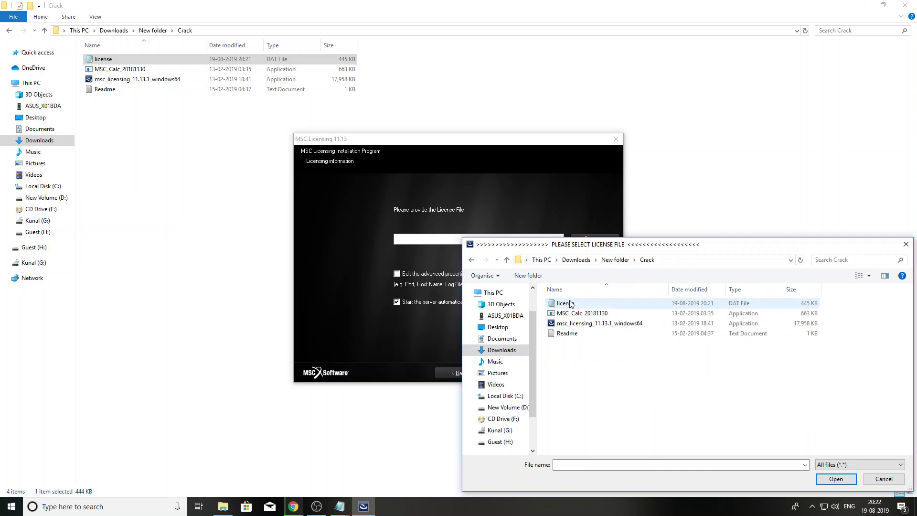
click(599, 304)
click(835, 478)
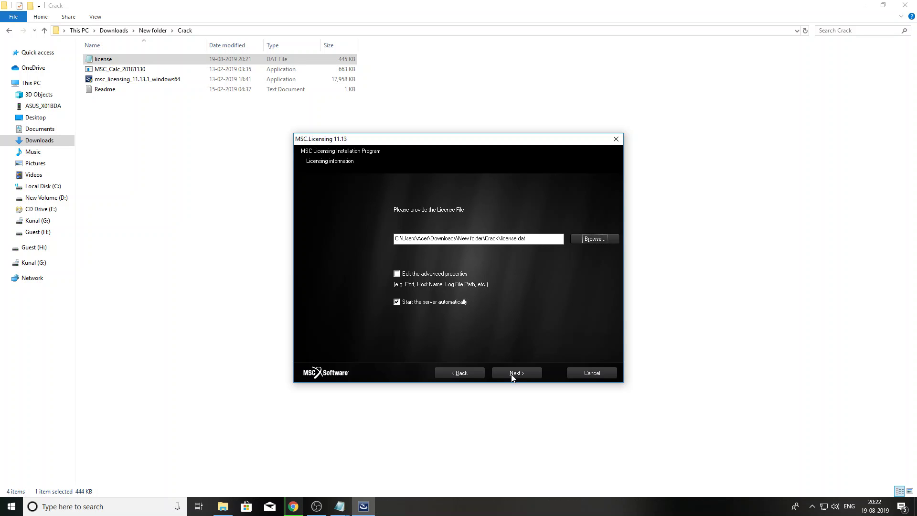
Install MSC.Licensing 11.13 with automatic server start kept on, acknowledge the installation notice and finish the wizard
click(512, 378)
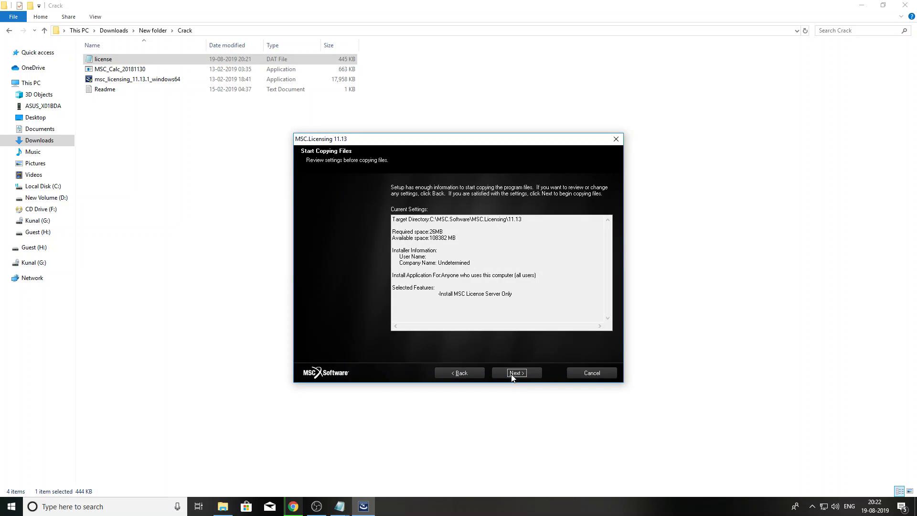
click(512, 377)
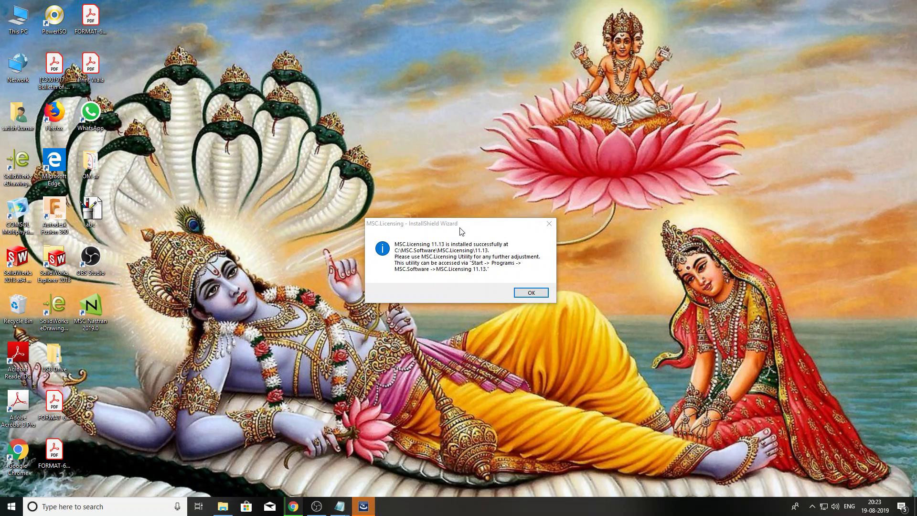
click(522, 292)
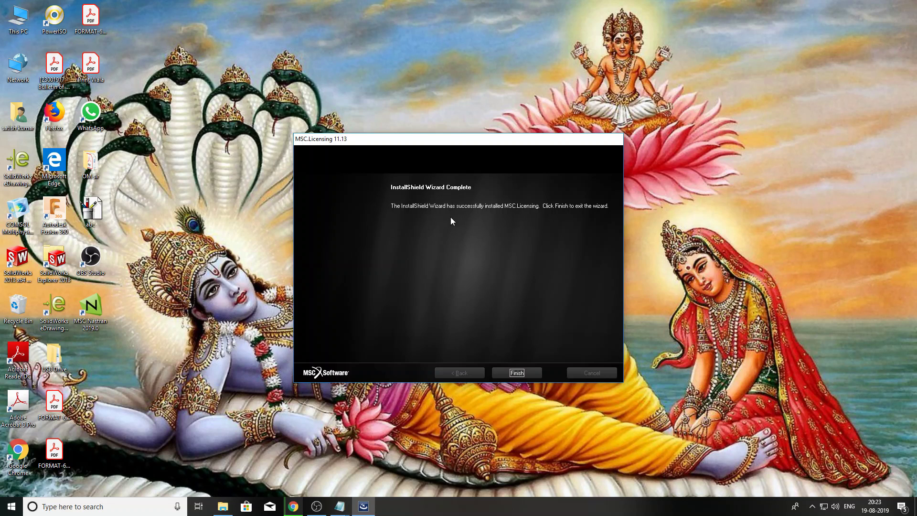
click(522, 372)
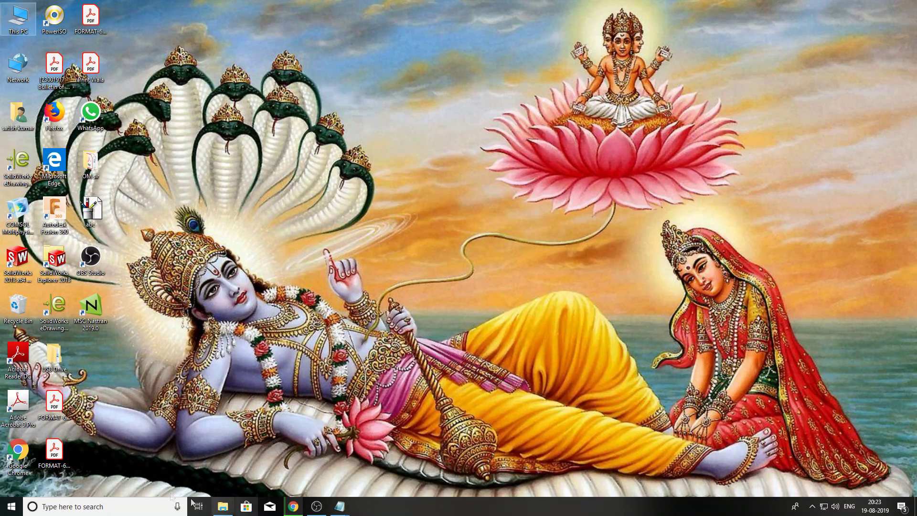
right_click(385, 181)
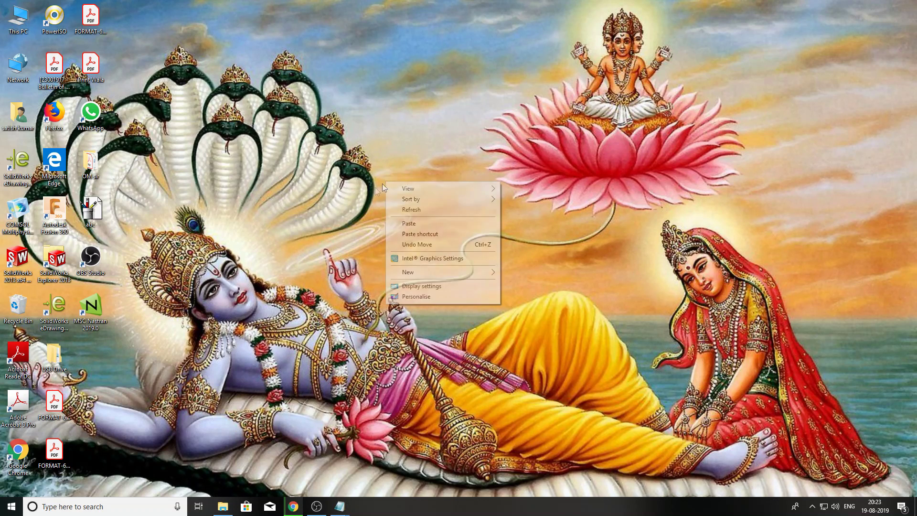
click(429, 209)
right_click(428, 213)
click(436, 241)
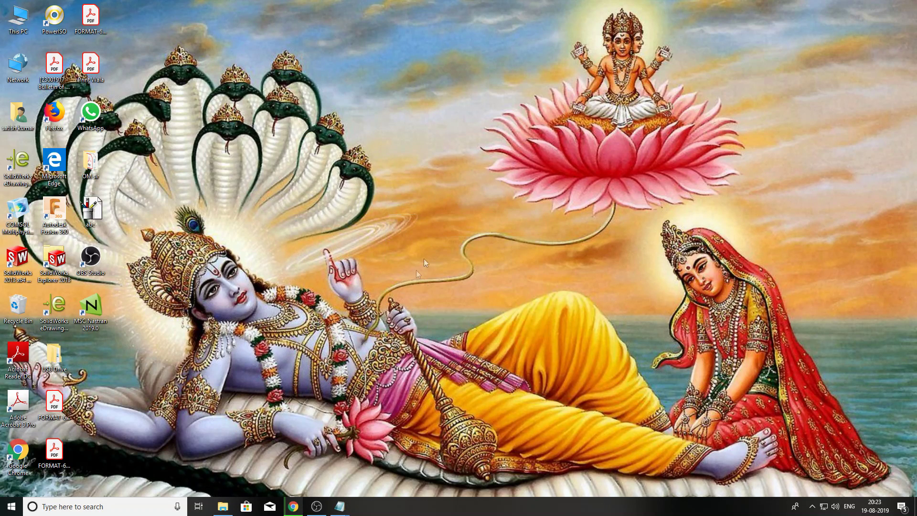
Launch MSC Nastran 2019.0 from the desktop and run it with license.dat from Downloads\New folder\Crack as the input file
double_click(100, 312)
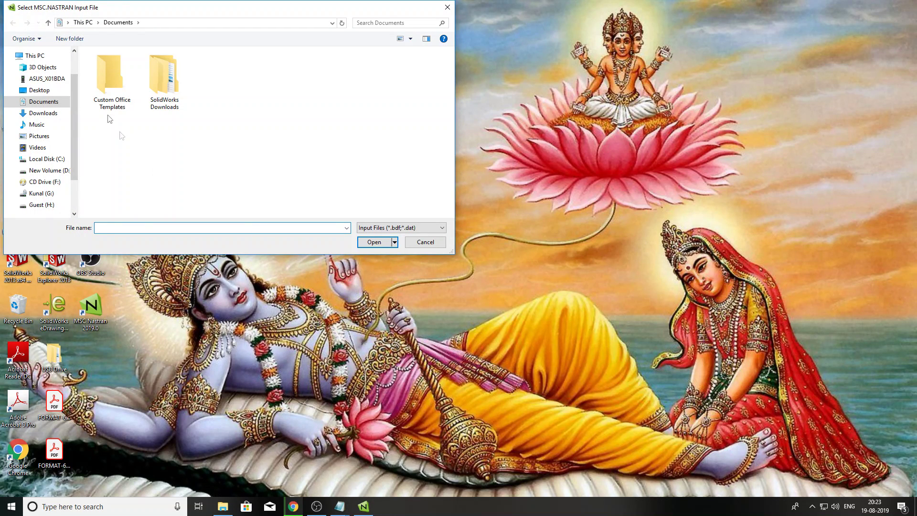
drag(115, 10, 346, 94)
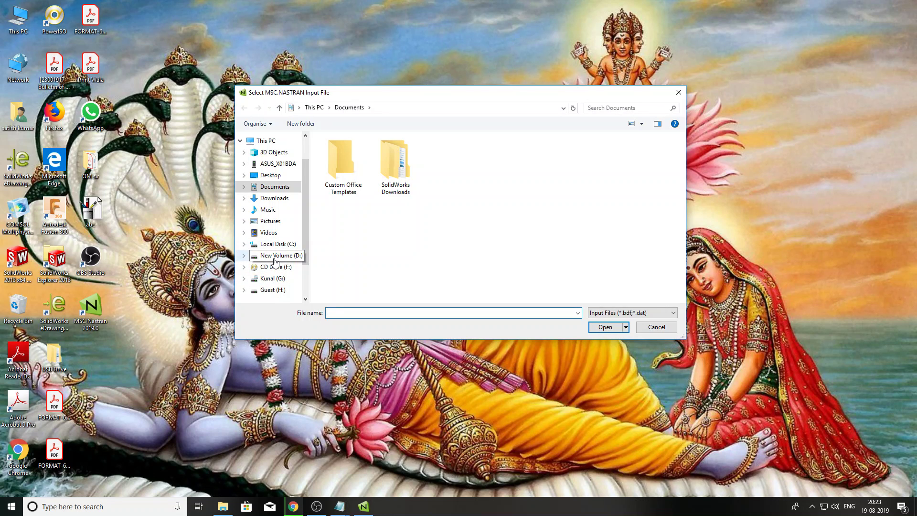
click(273, 198)
double_click(340, 154)
double_click(339, 153)
click(339, 153)
click(605, 327)
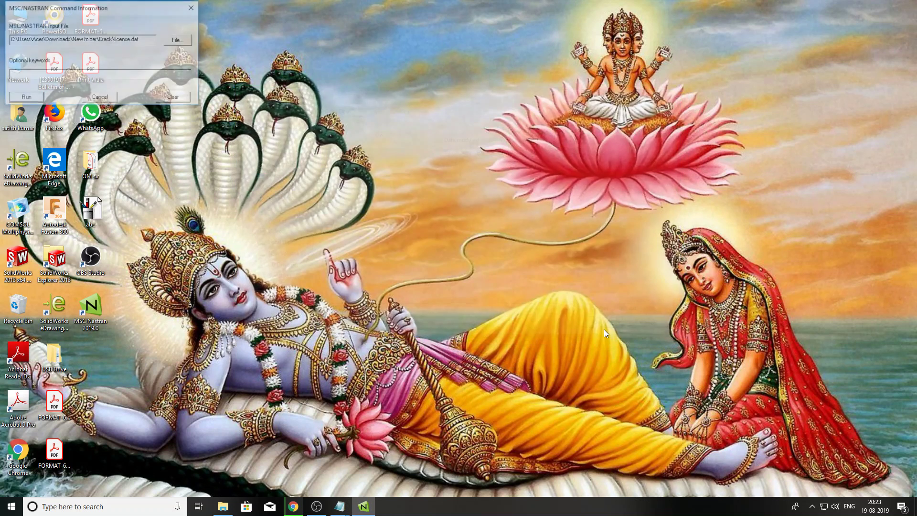
drag(25, 11, 284, 211)
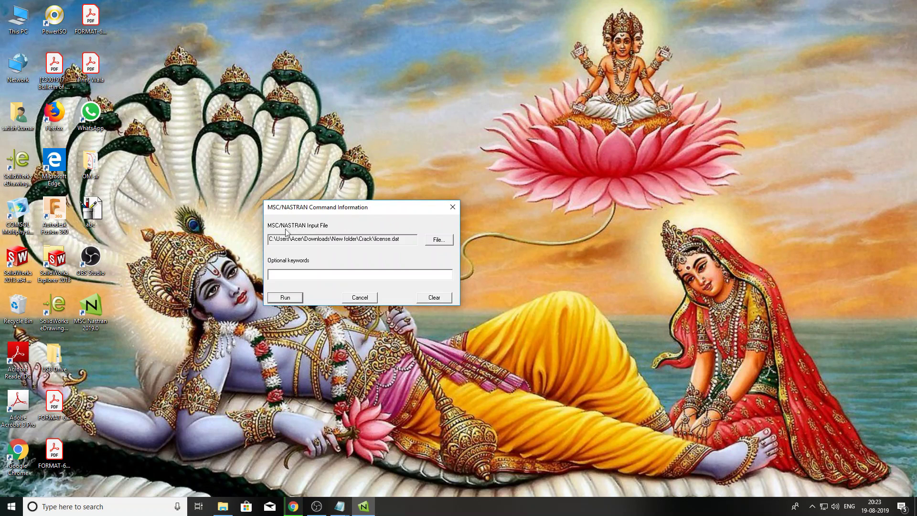
click(285, 297)
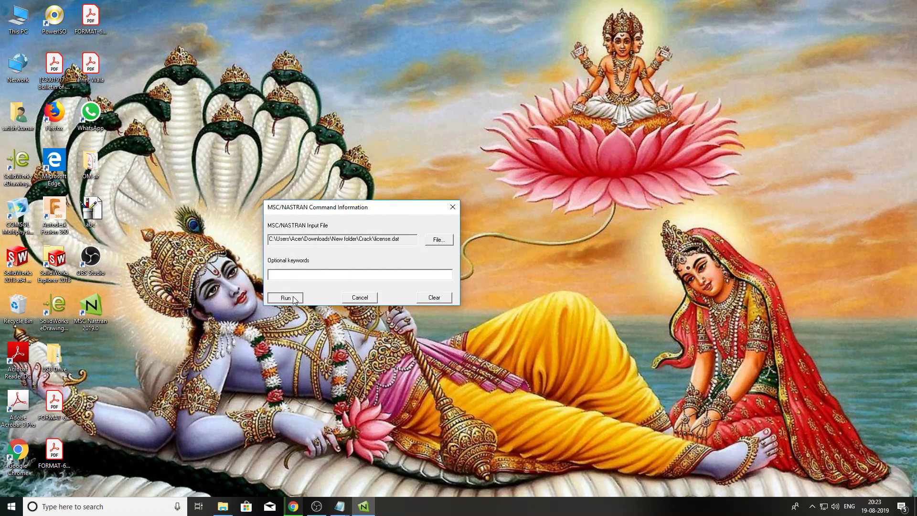